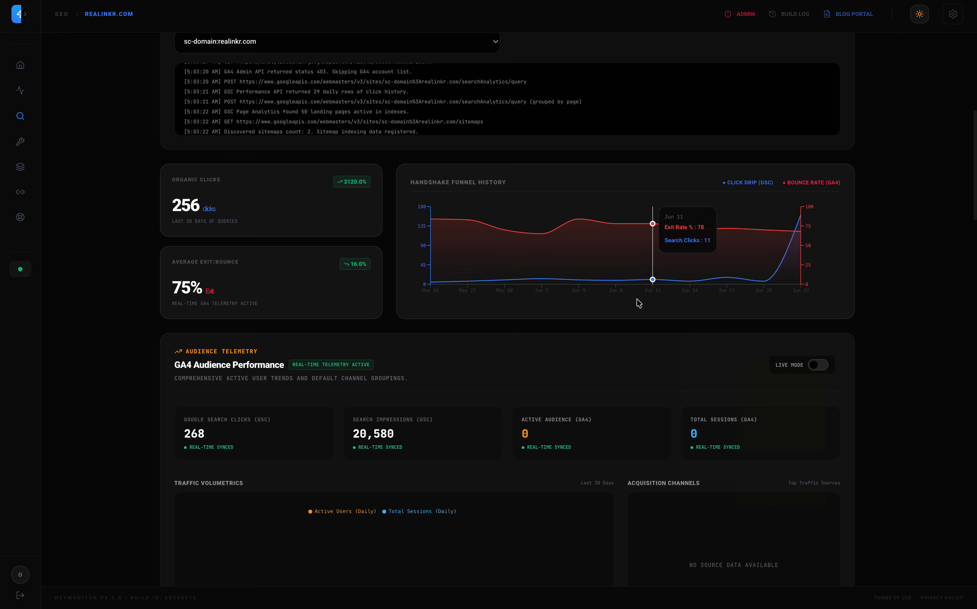
Review the Search Console clicks, GA4 audience, 30-day crawl volume and index coverage sections down to the discovery exclusions
scroll(638, 302, "down", 8)
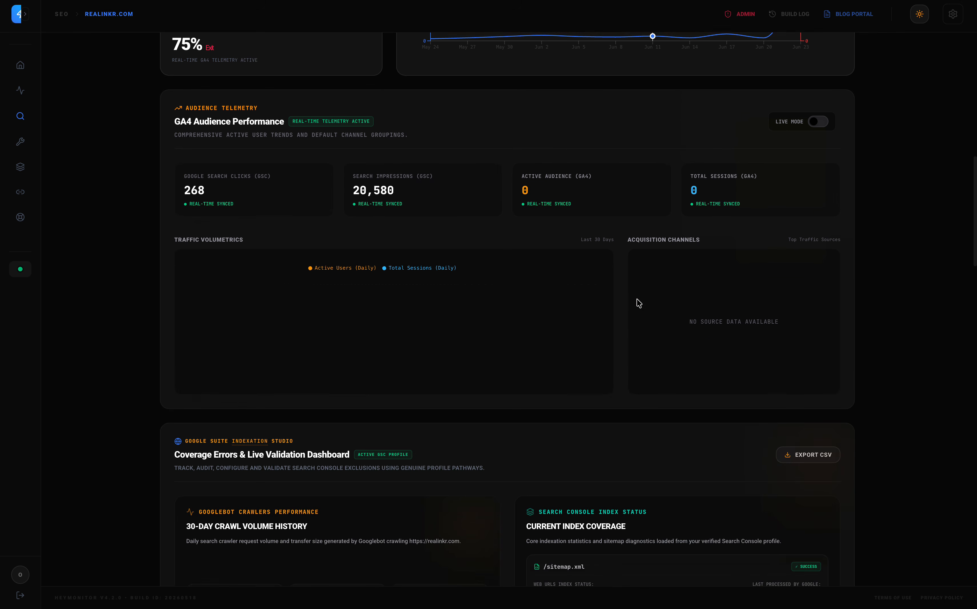
scroll(637, 303, "up", 14)
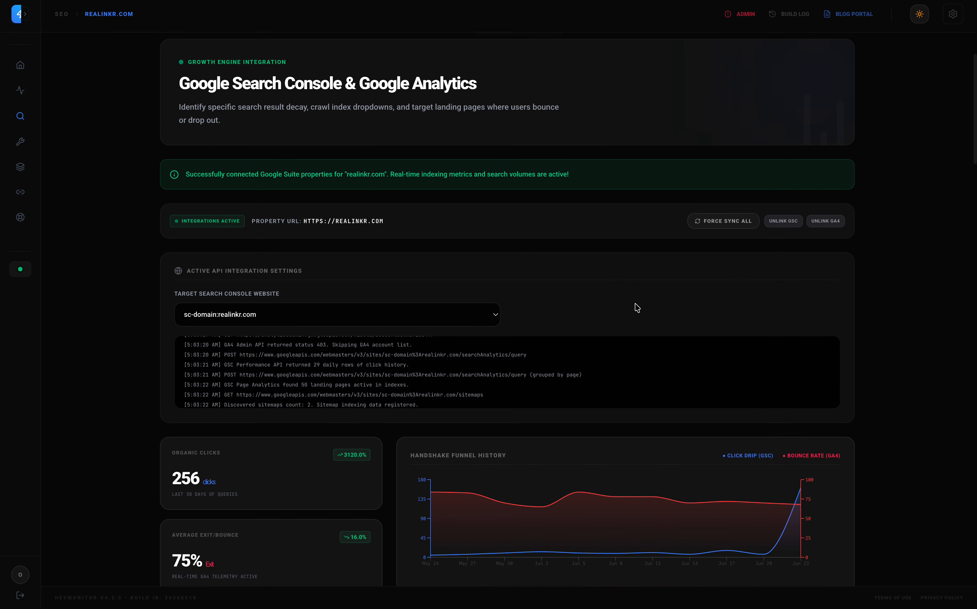
scroll(523, 306, "down", 4)
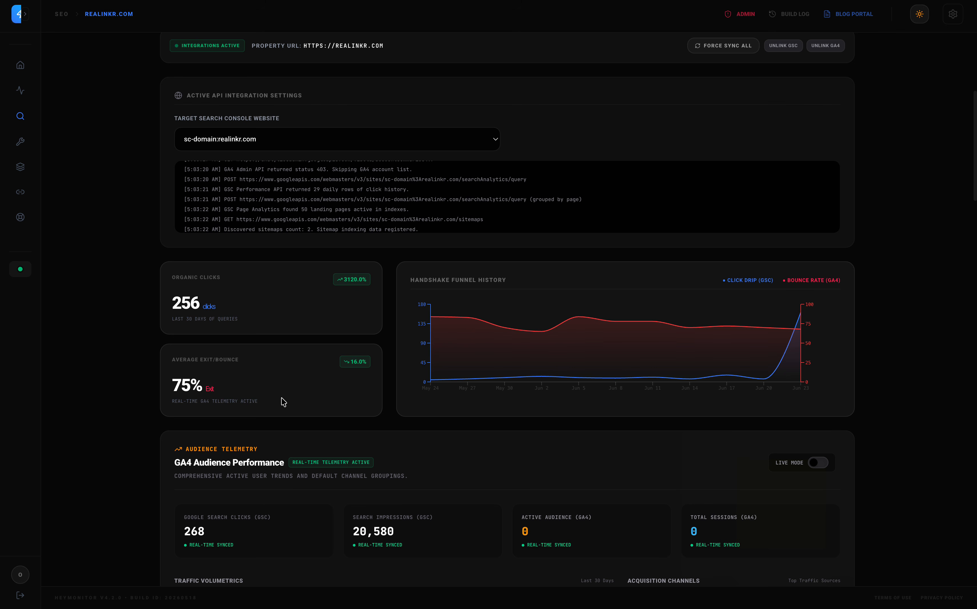
scroll(283, 399, "down", 6)
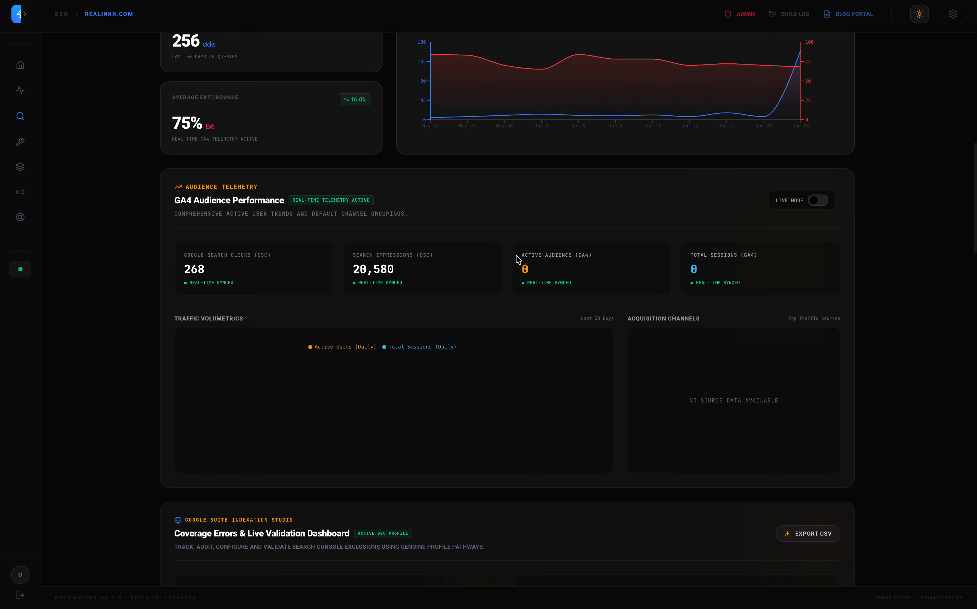
scroll(518, 260, "down", 4)
scroll(518, 260, "down", 1)
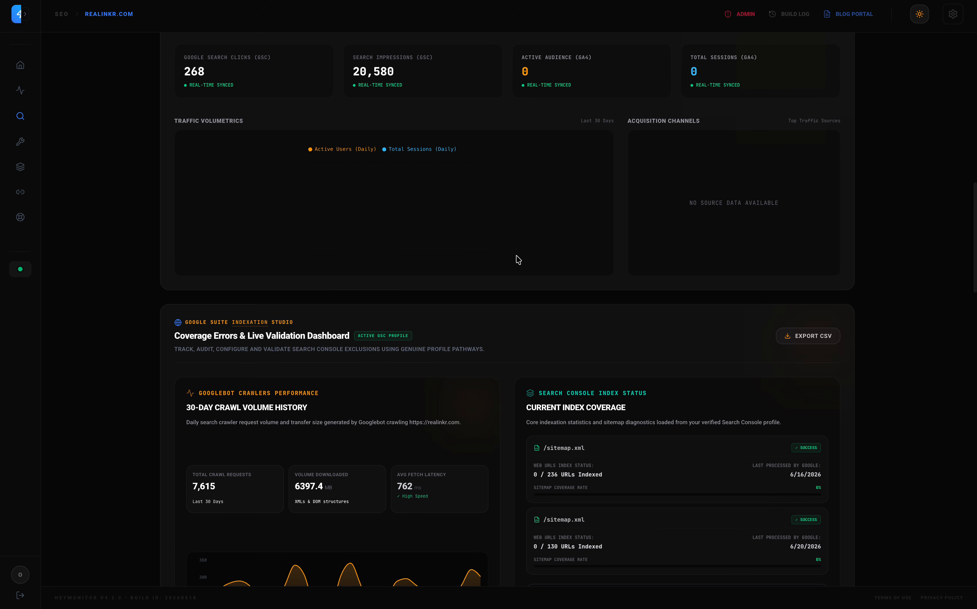
scroll(518, 260, "down", 5)
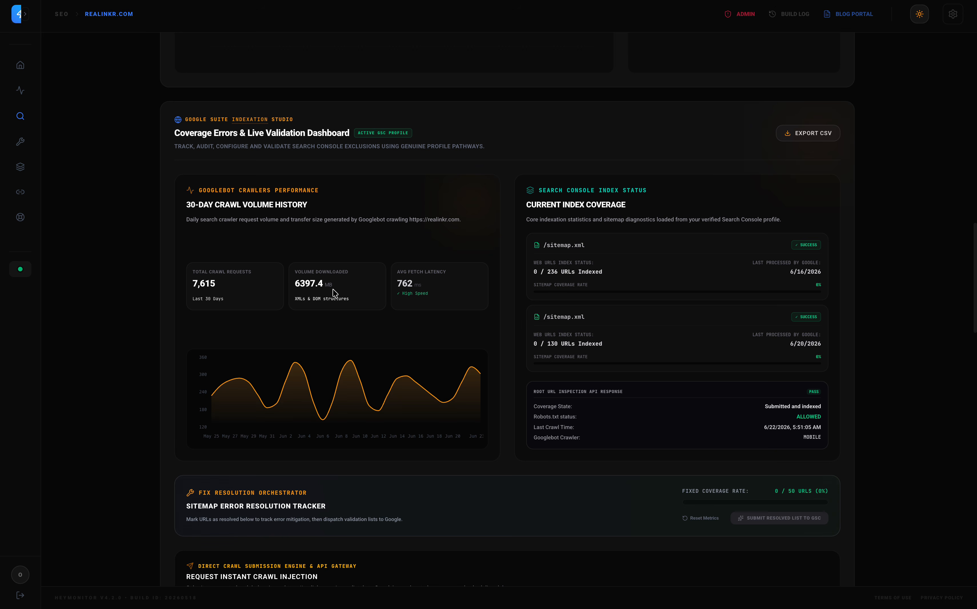
mouse_move(441, 419)
scroll(575, 333, "down", 1)
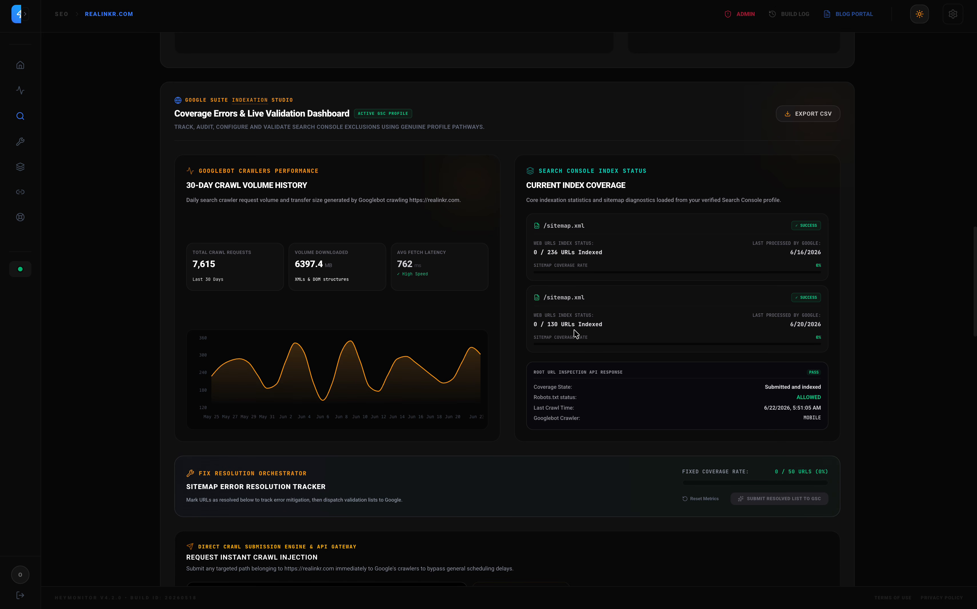
scroll(575, 332, "down", 5)
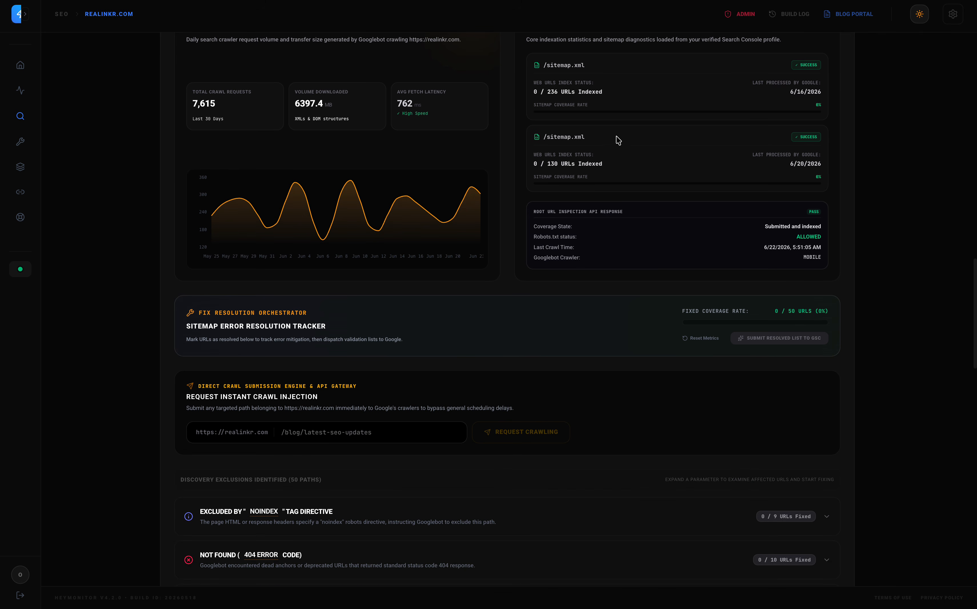
scroll(612, 155, "down", 8)
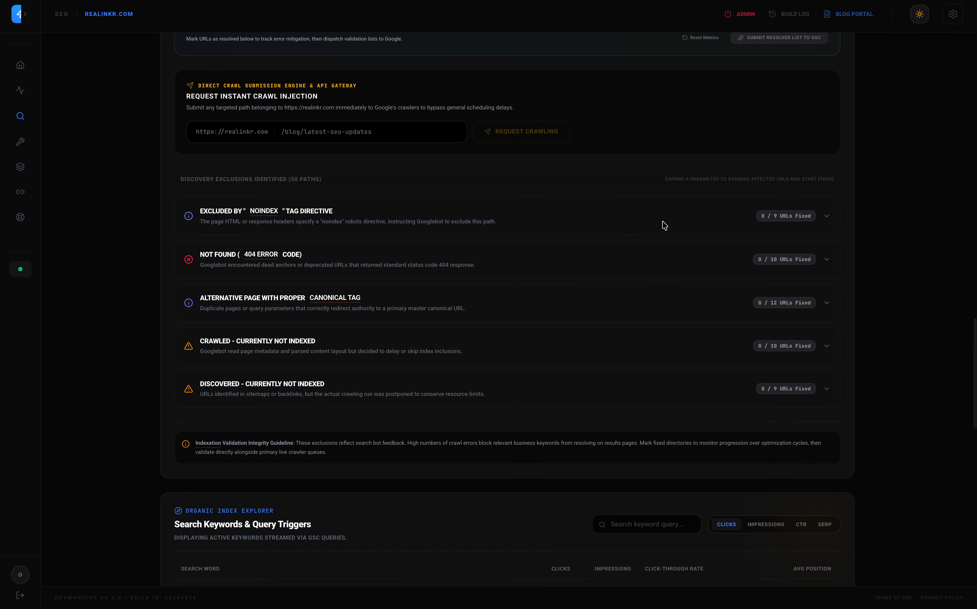
Inspect the affected URLs in the noindex exclusion group and the Crawled - Currently Not Indexed group, closing each one
left_click(645, 236)
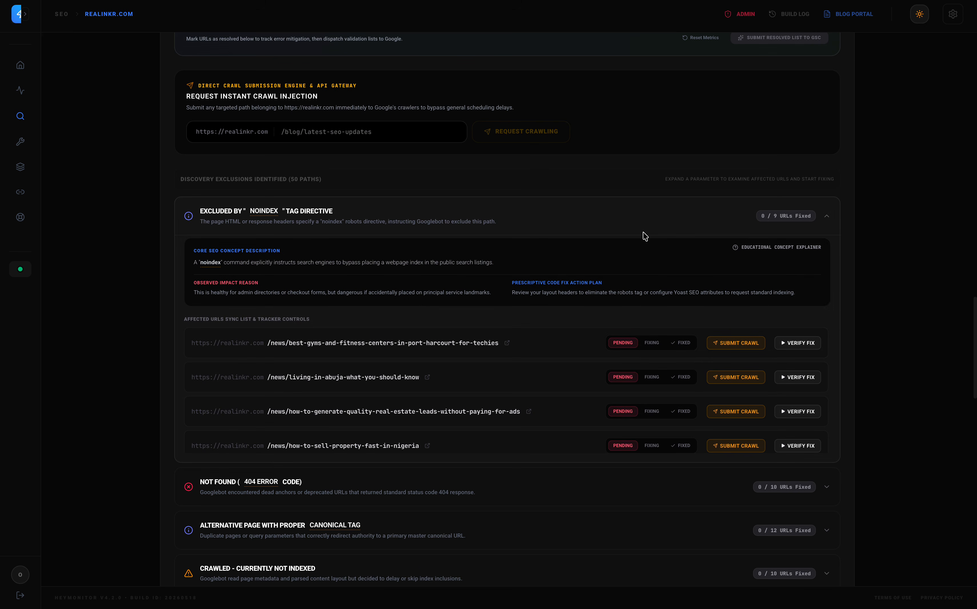
left_click(644, 237)
left_click(607, 338)
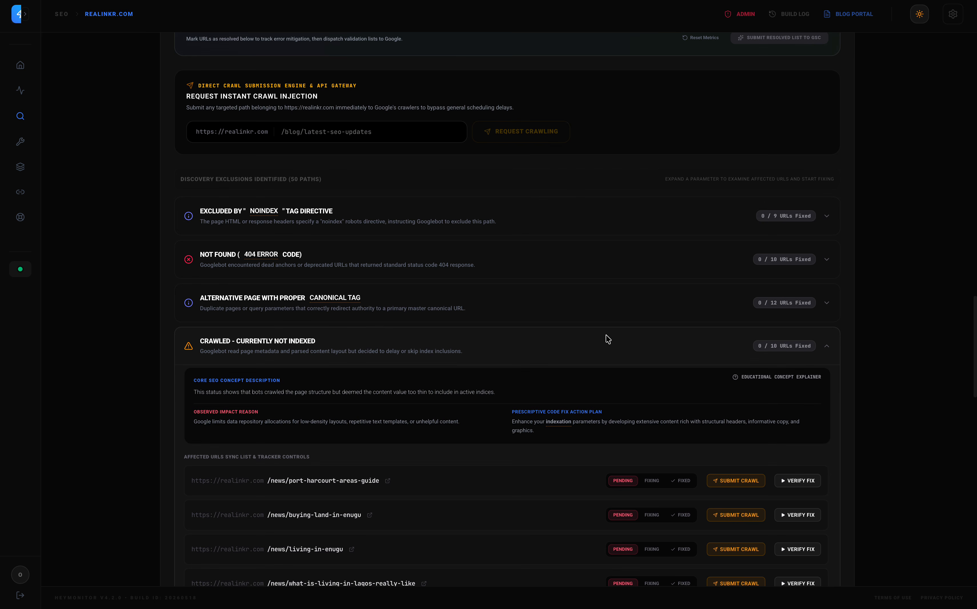
left_click(607, 338)
Submit a crawl for the /living-and-thriving-in-port-harcourt URL in the Discovered - Currently Not Indexed group
scroll(607, 338, "down", 1)
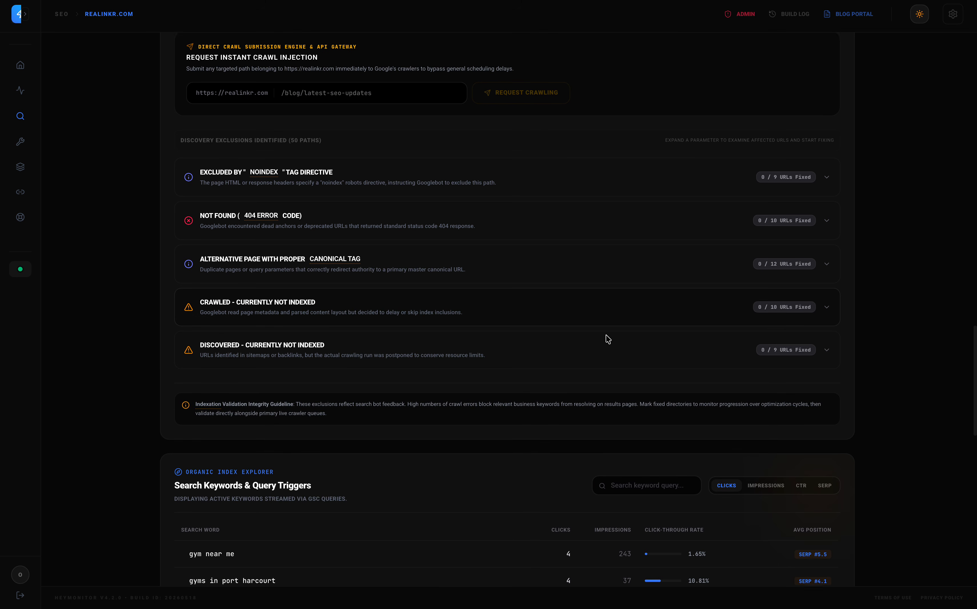
left_click(634, 339)
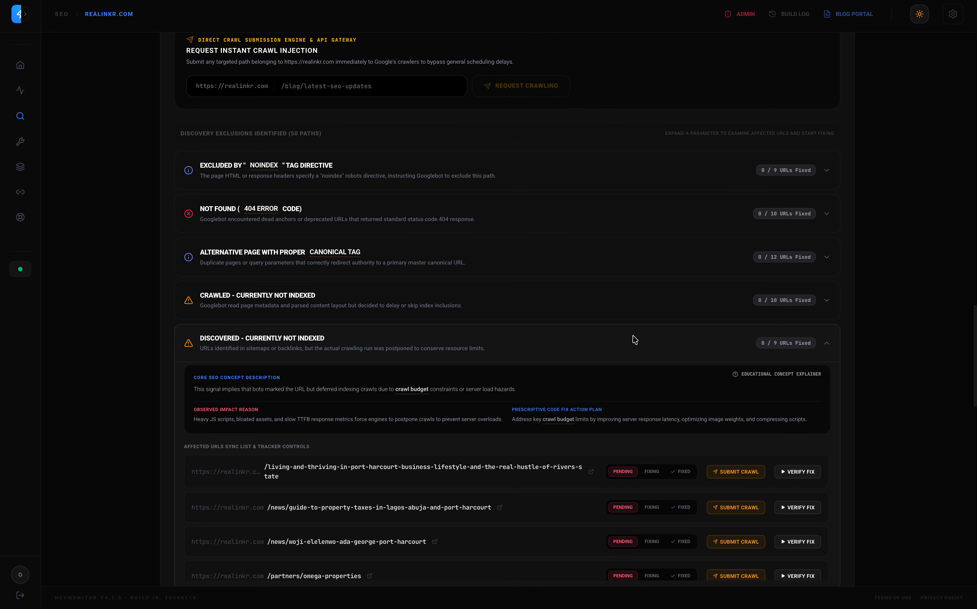
scroll(635, 339, "down", 4)
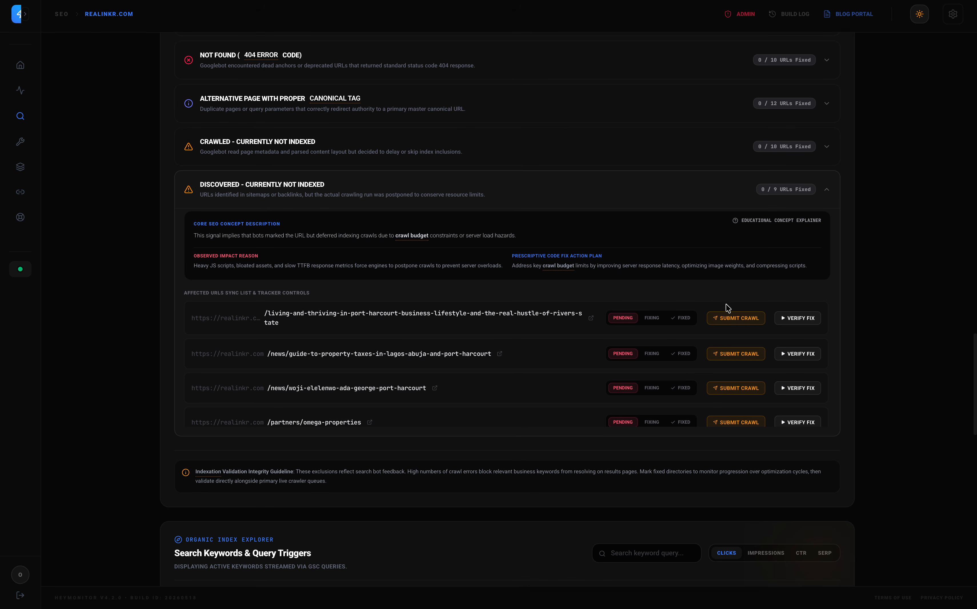
left_click(731, 319)
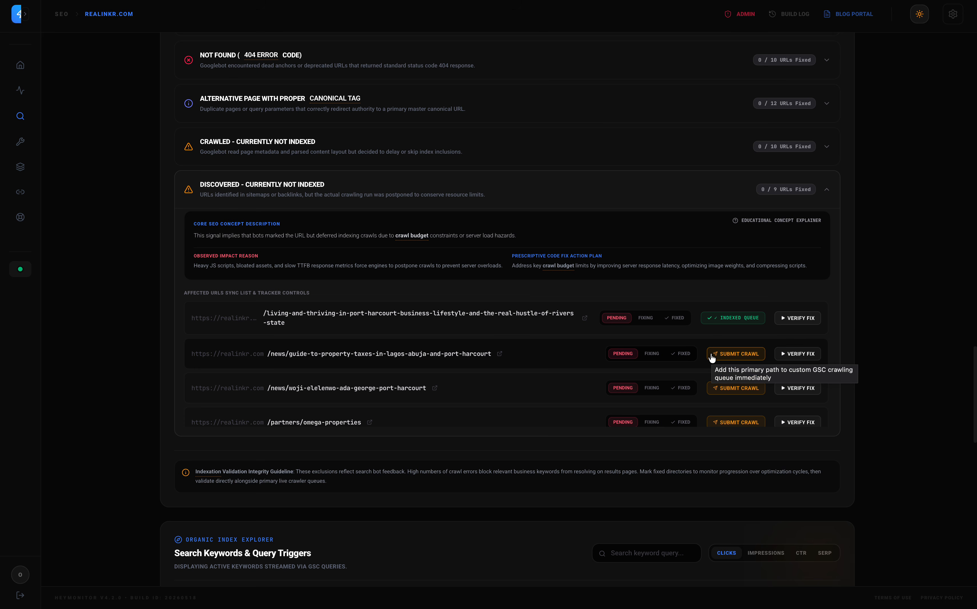
Mark the submitted /living-and-thriving-in-port-harcourt URL as Fixing, verify its fix, and set its status to Fixed
left_click(645, 318)
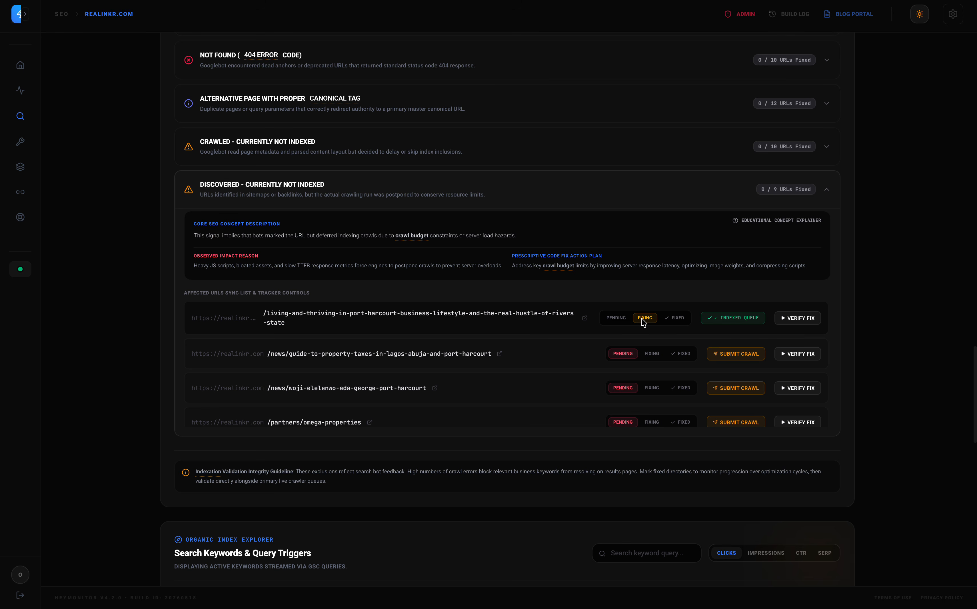
left_click(786, 323)
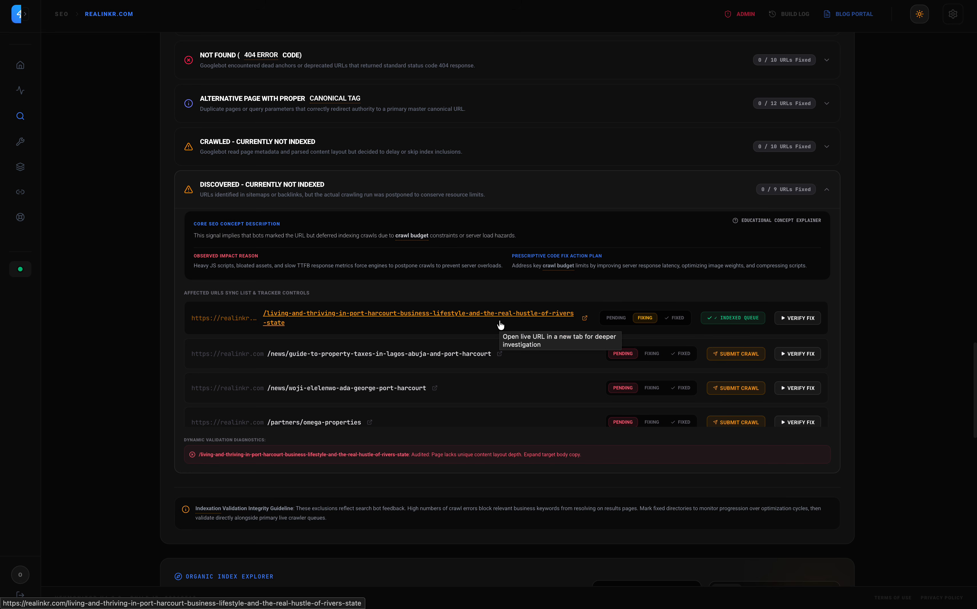
left_click(676, 318)
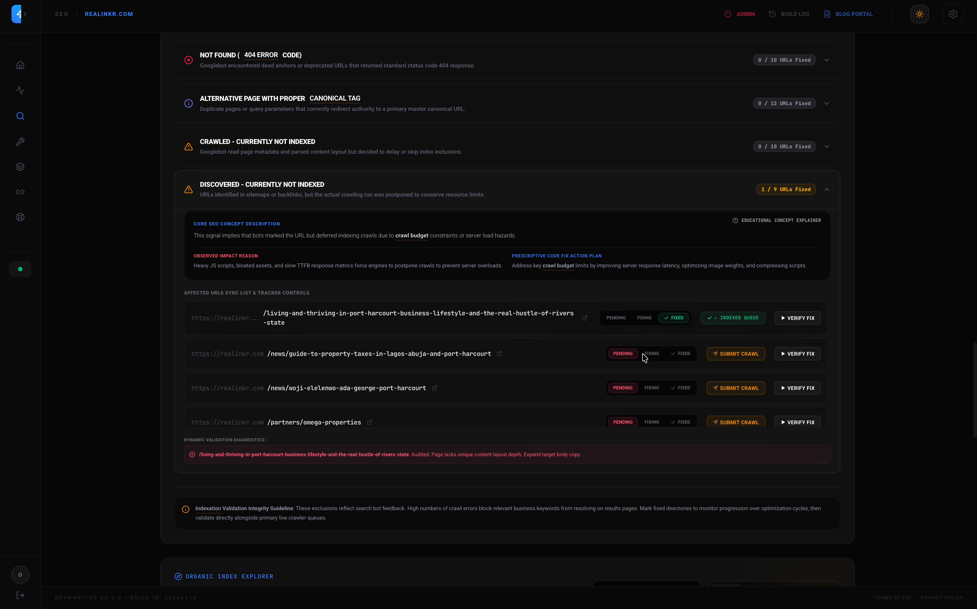
Check the remaining affected URLs in the Discovered - Currently Not Indexed group and collapse it
scroll(608, 379, "down", 5)
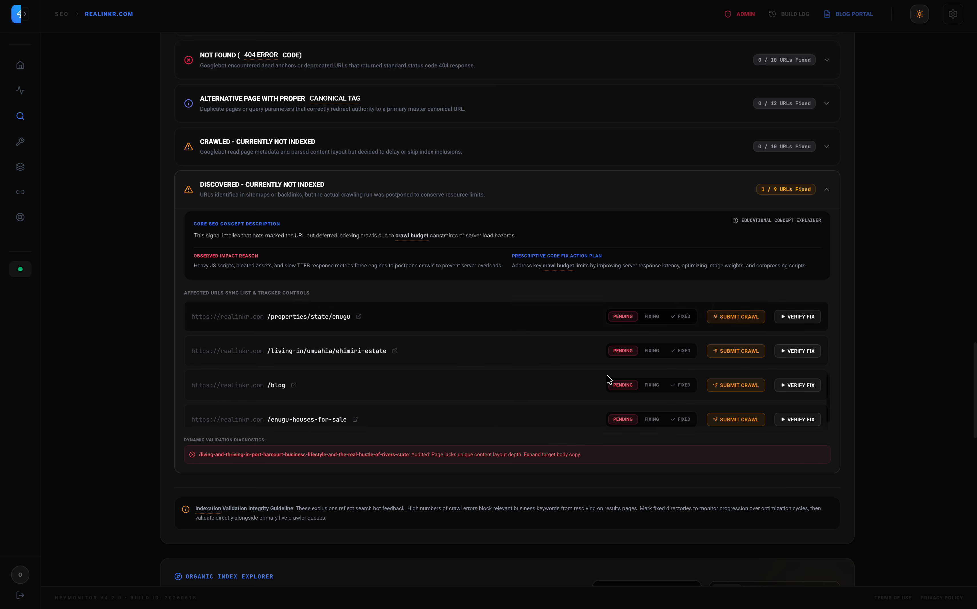
scroll(609, 378, "down", 3)
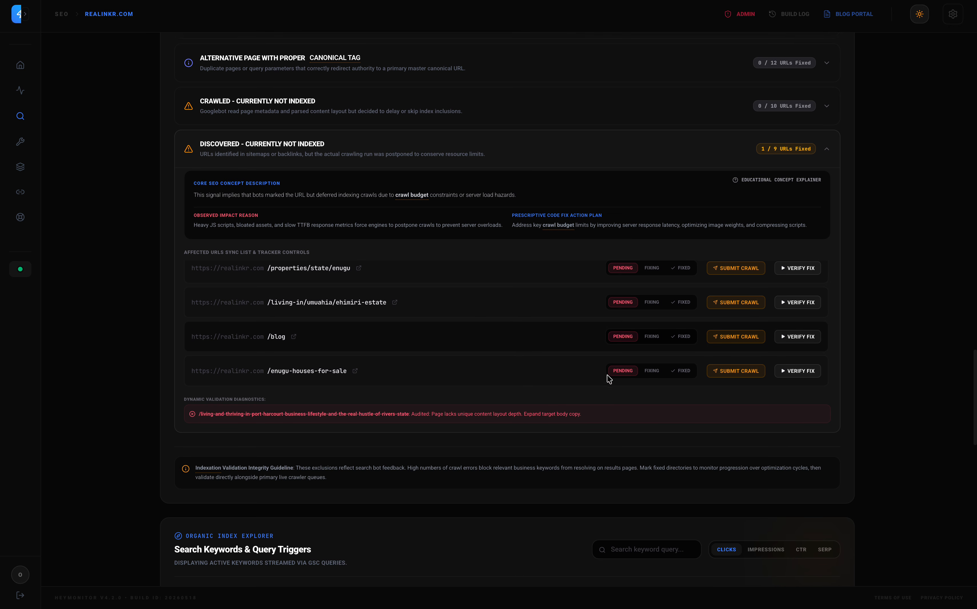
scroll(609, 378, "up", 1)
left_click(825, 195)
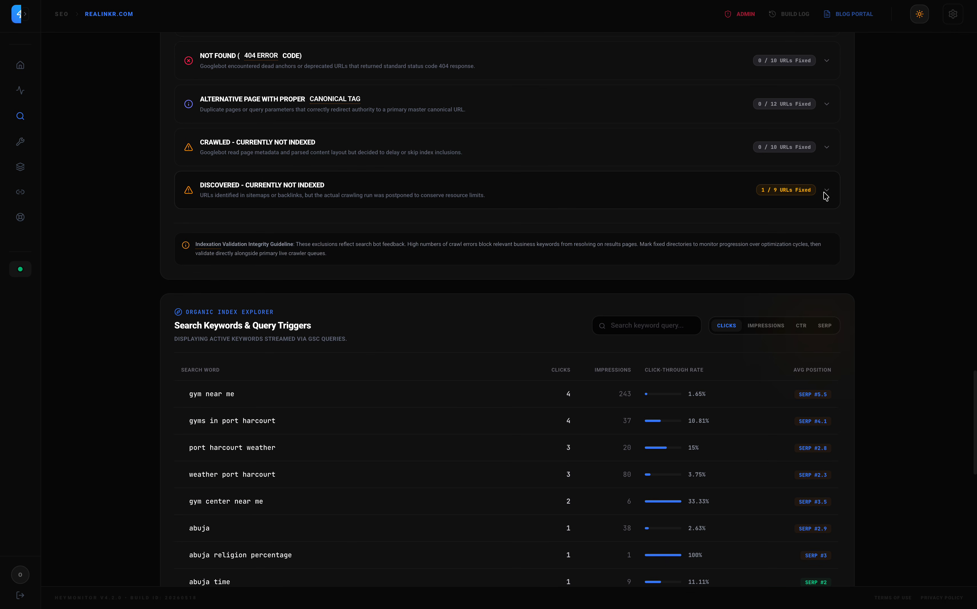
Check the Crawled - Currently Not Indexed and the Alternative Page with Proper Canonical Tag exclusion groups, leaving both collapsed
scroll(763, 196, "up", 3)
left_click(830, 257)
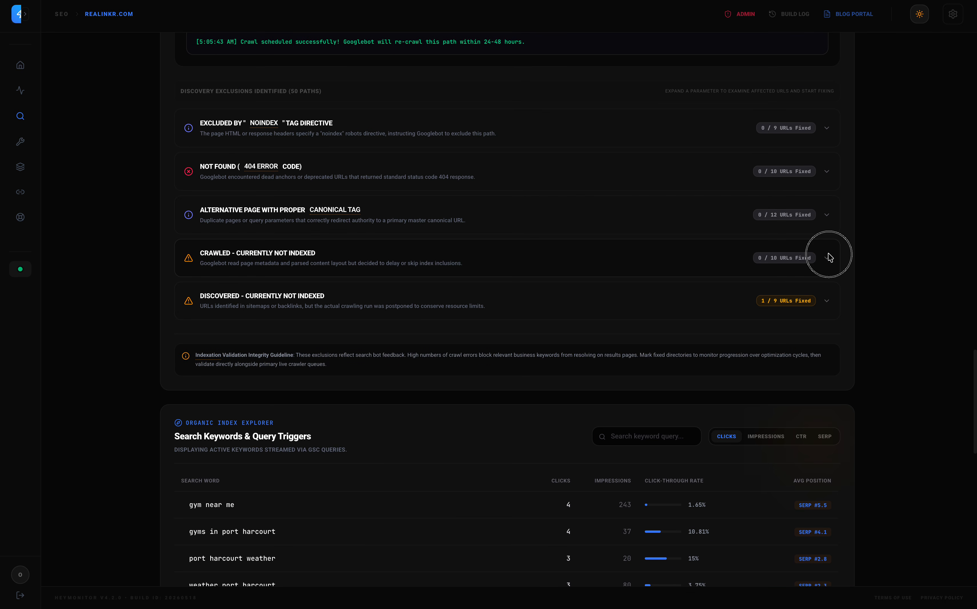
left_click(830, 218)
left_click(830, 219)
Build an SEO content plan from the keyword "gym center near me" in the Search Keywords & Query Triggers table
scroll(665, 334, "down", 8)
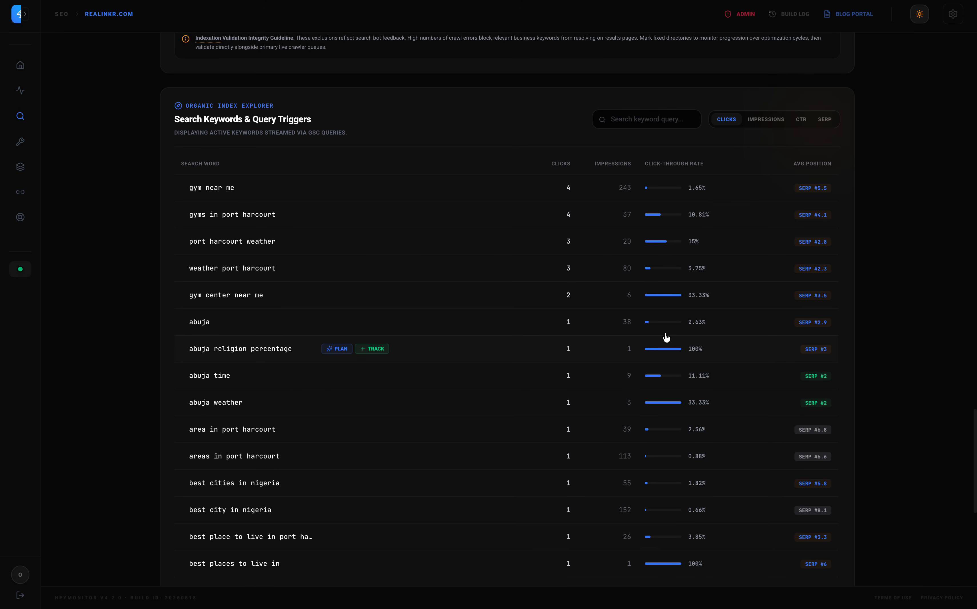
scroll(665, 338, "down", 1)
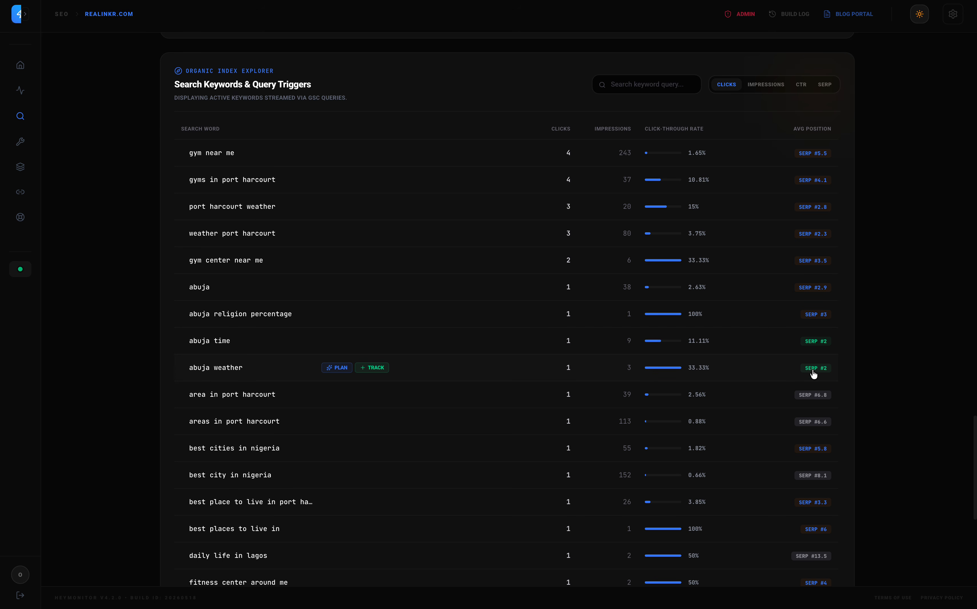
scroll(813, 375, "down", 1)
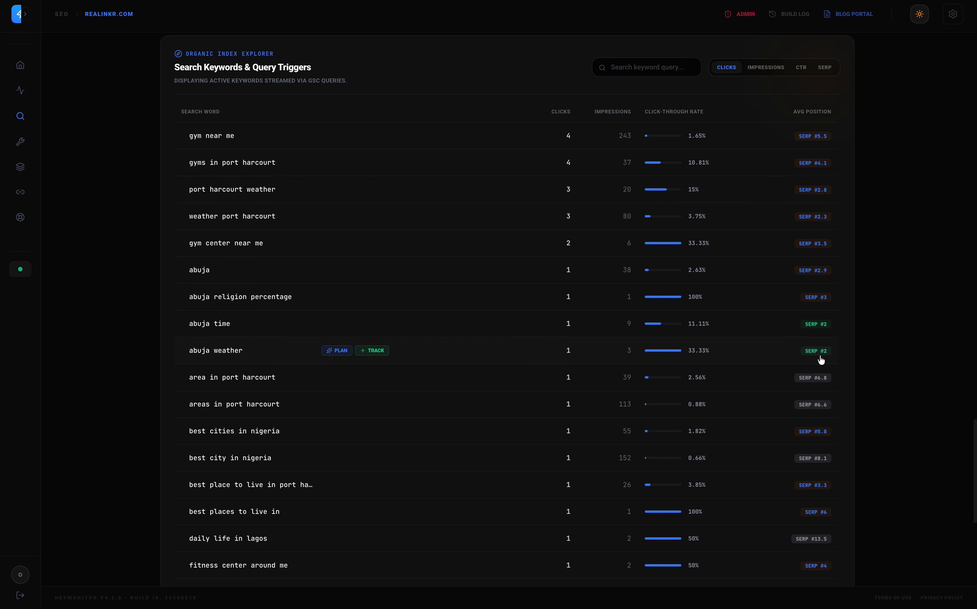
scroll(820, 357, "down", 3)
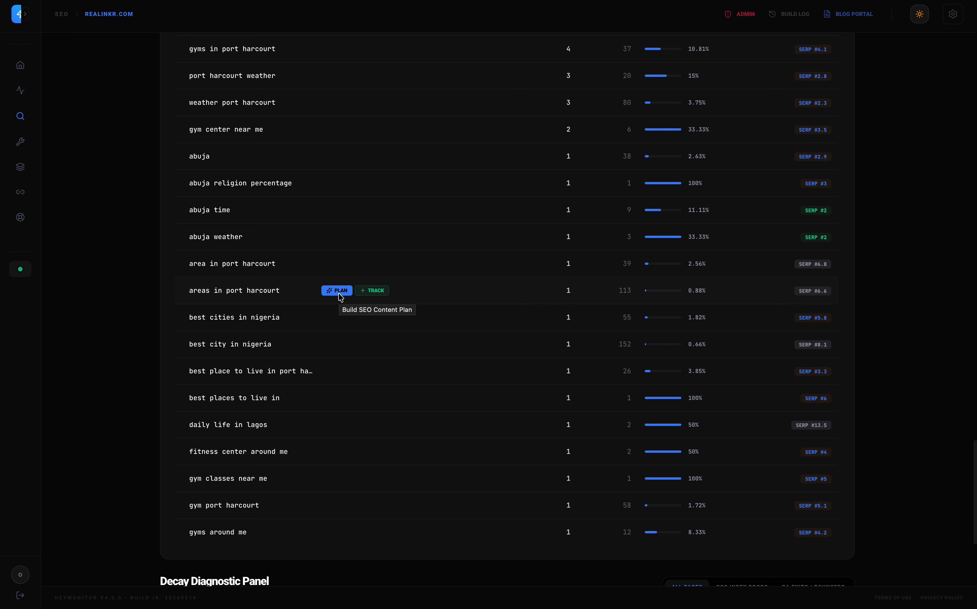
scroll(340, 297, "up", 4)
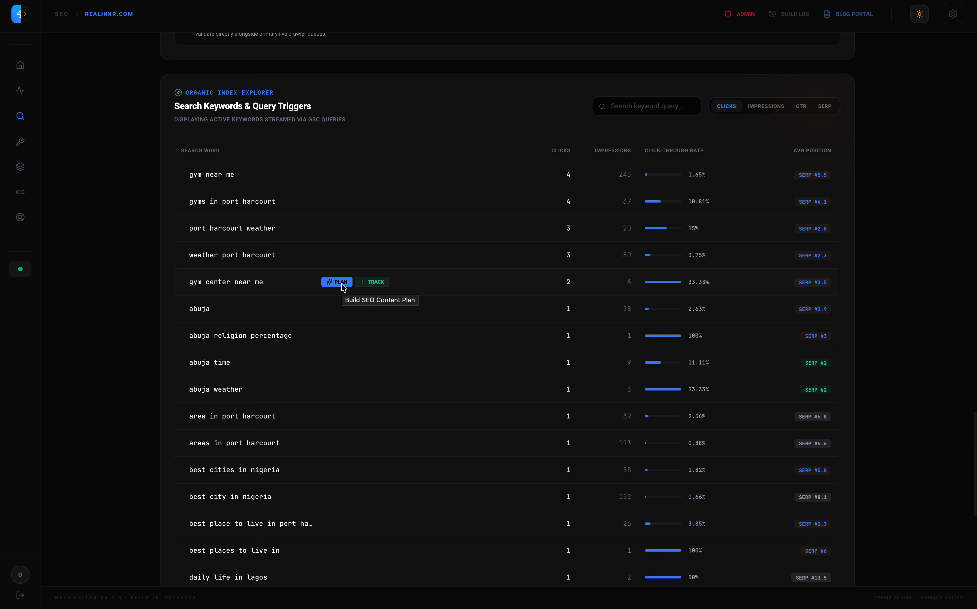
left_click(341, 283)
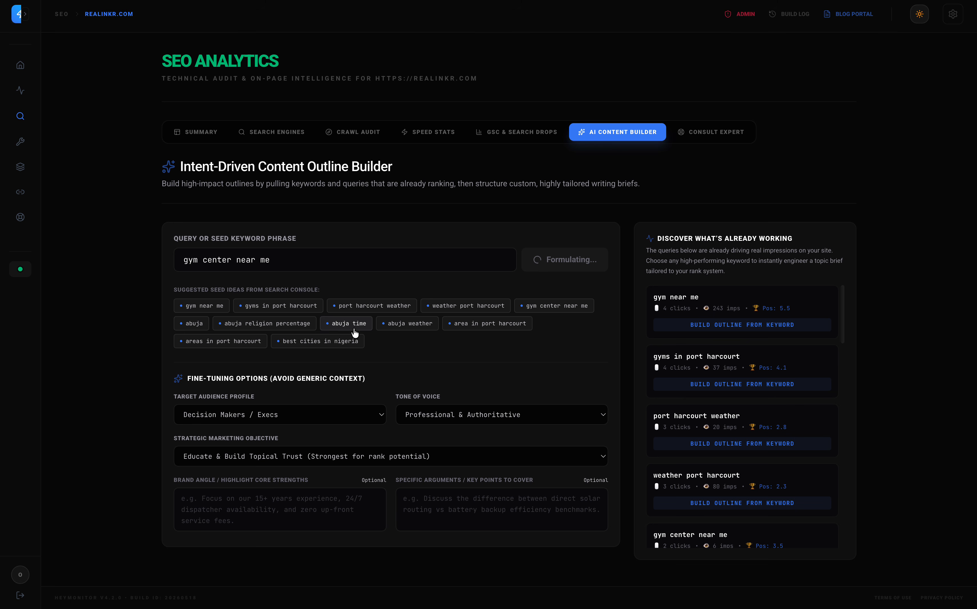
Review the generated content brief for "gym center near me", including its strategy cluster, section headings, secondary keywords and target questions
scroll(354, 331, "down", 2)
scroll(355, 332, "up", 1)
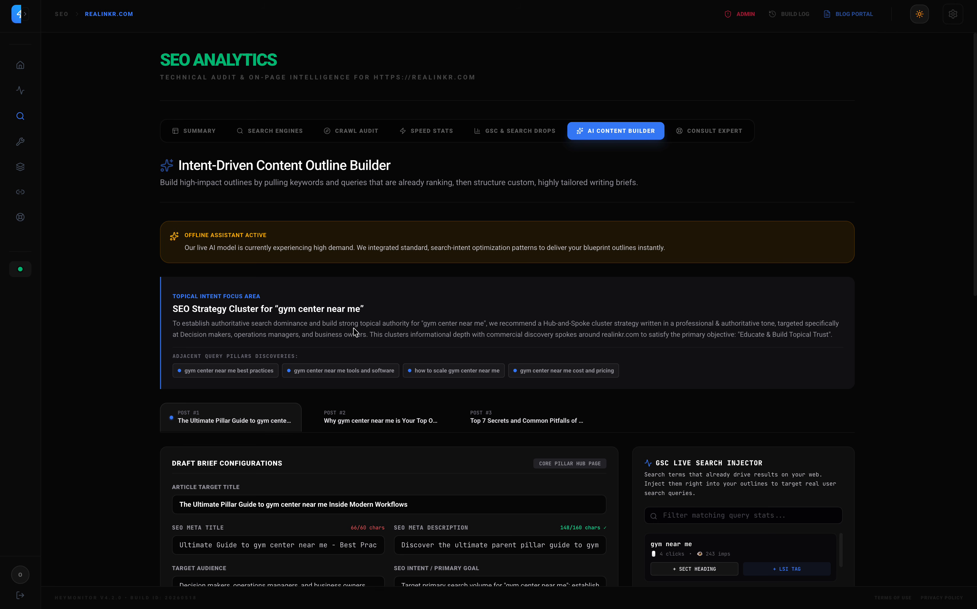
scroll(354, 332, "down", 2)
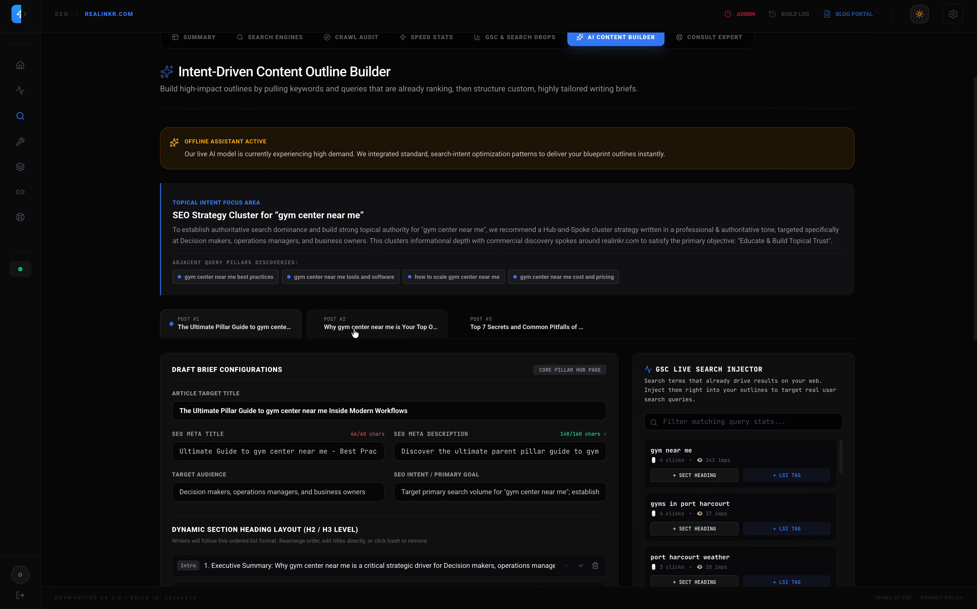
scroll(354, 331, "down", 4)
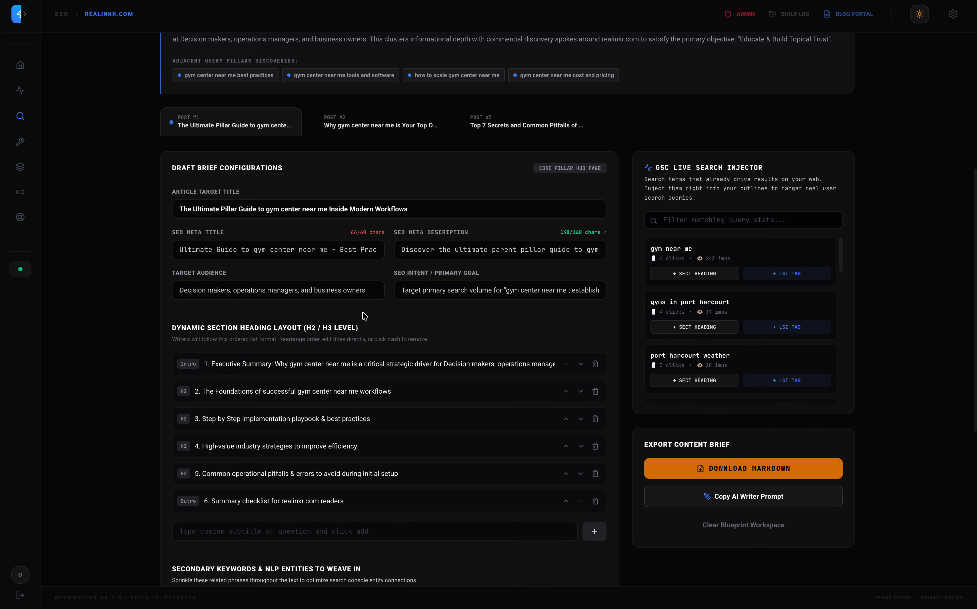
scroll(364, 316, "down", 5)
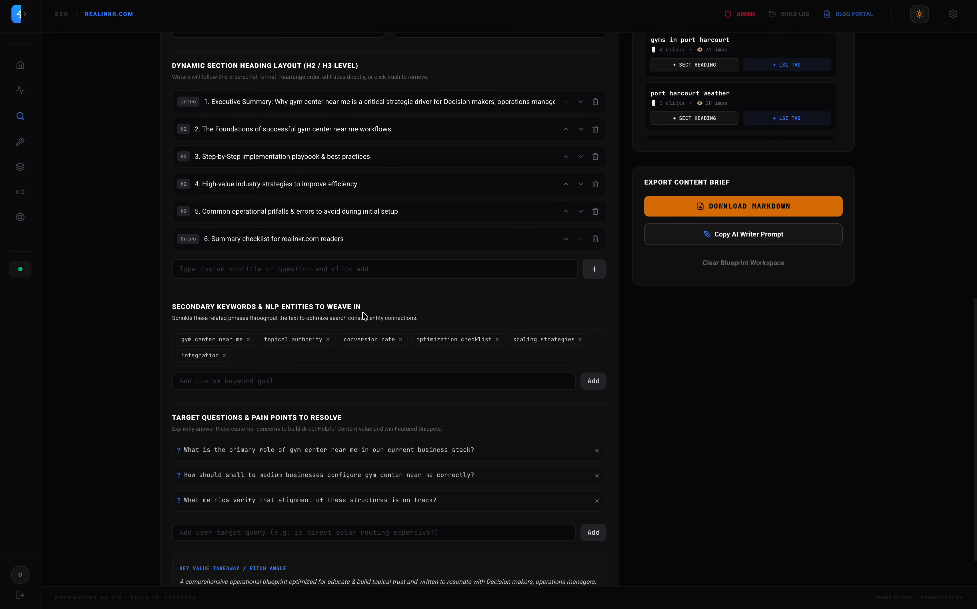
Return to the GSC & Search Drops report and view its organic clicks, exit/bounce and GA4 audience metrics
scroll(365, 317, "up", 14)
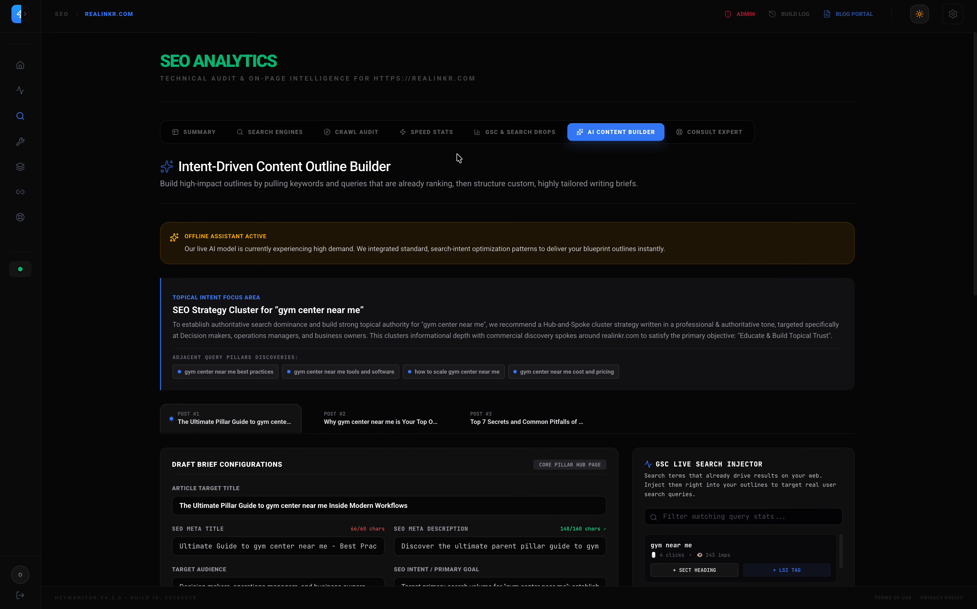
left_click(524, 132)
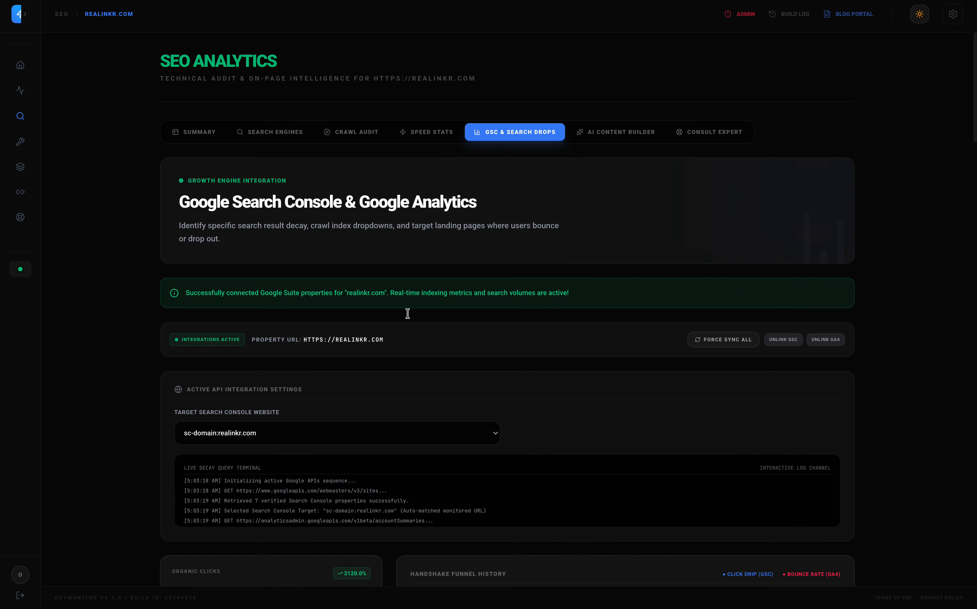
scroll(399, 349, "down", 9)
scroll(399, 349, "up", 1)
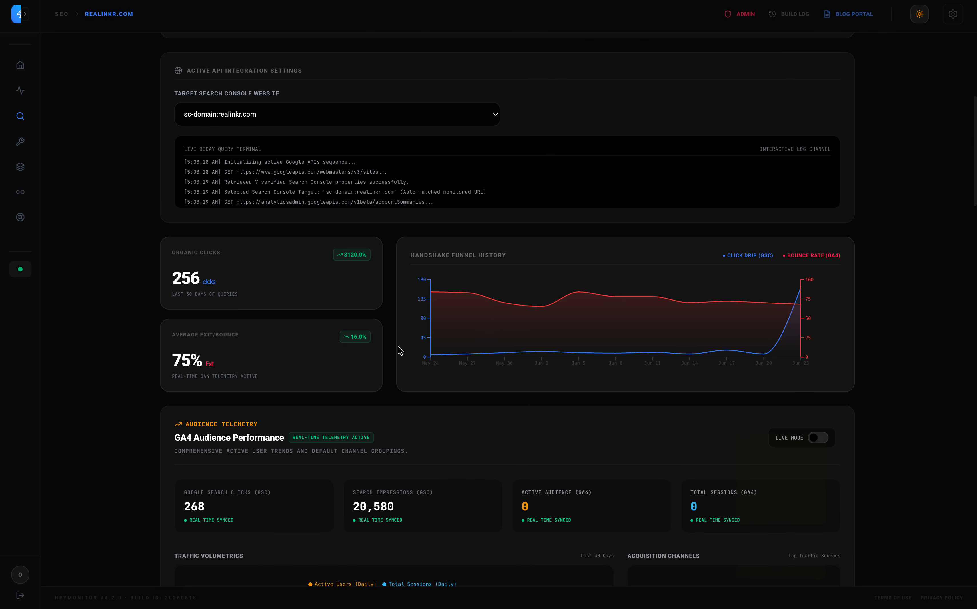
Filter the Decay Diagnostic Panel to GSC index drops and review the diagnosis and repair roadmap for the /news/best-gyms-and-fitness-centers page
scroll(399, 349, "down", 12)
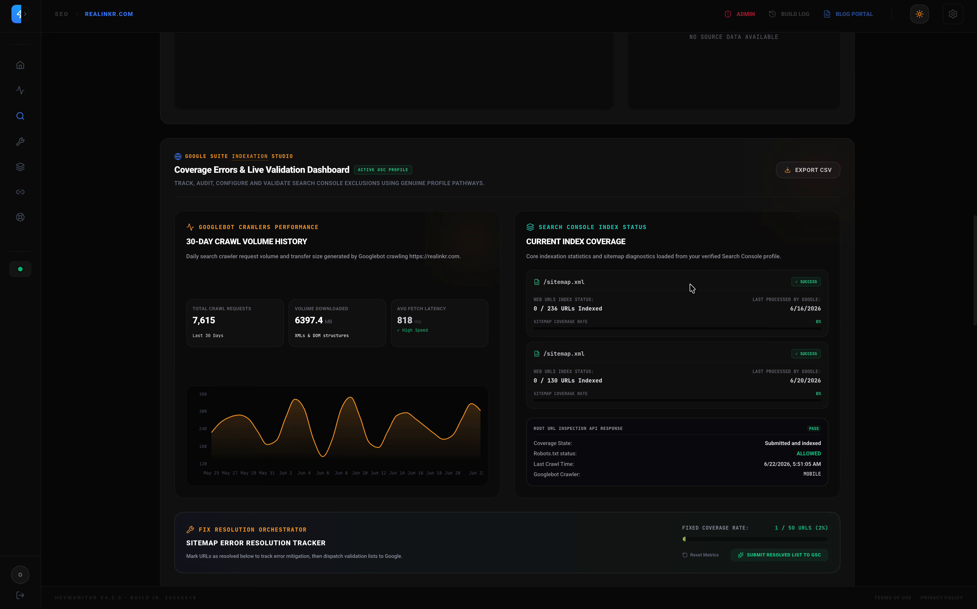
scroll(691, 286, "down", 10)
scroll(691, 288, "down", 15)
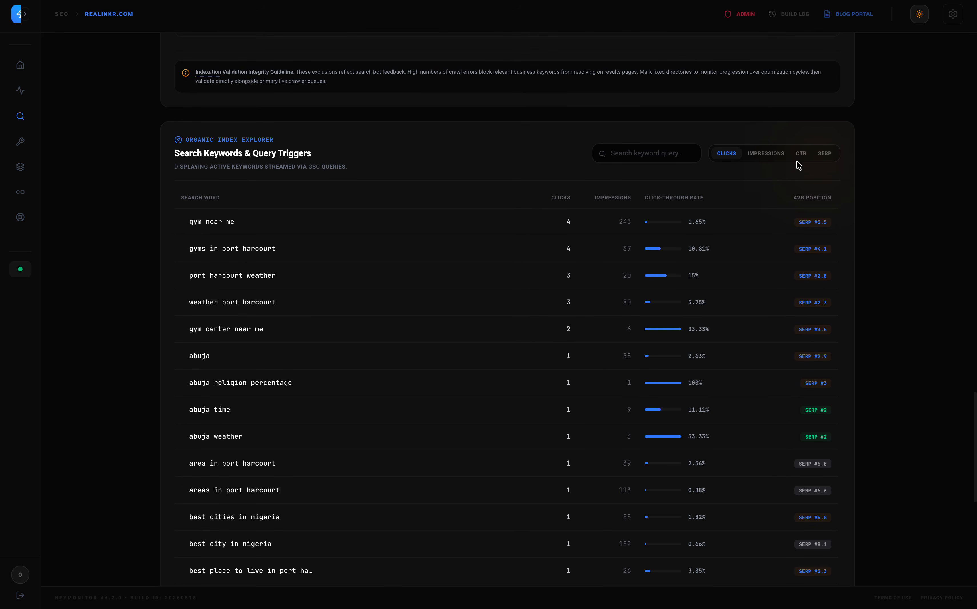
scroll(763, 205, "down", 11)
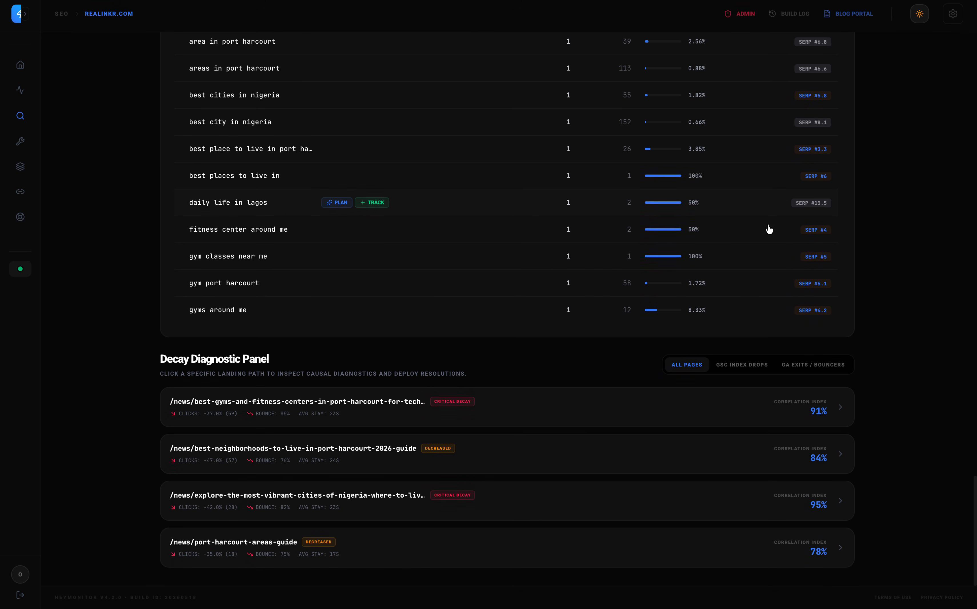
left_click(742, 365)
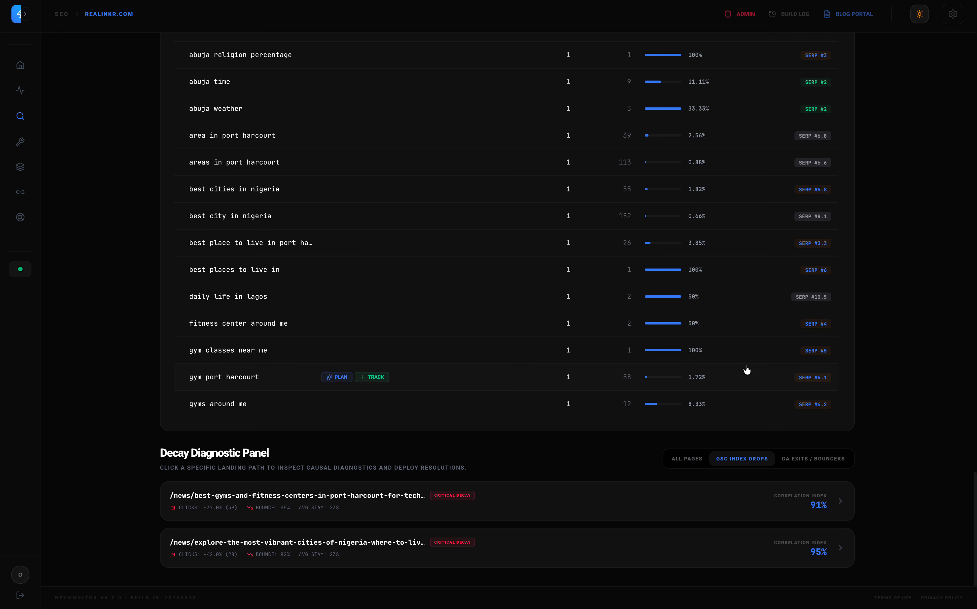
left_click(790, 519)
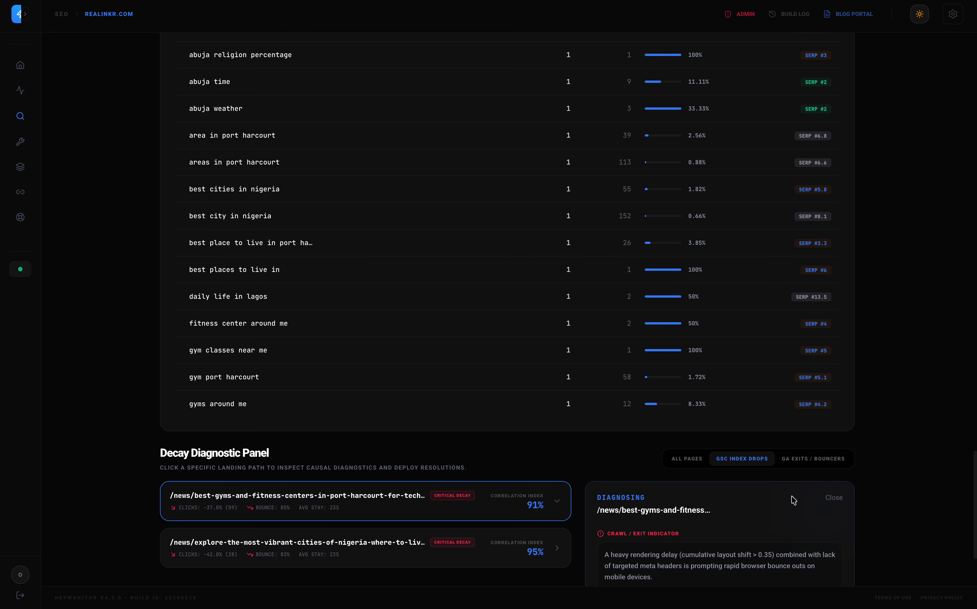
scroll(794, 501, "down", 4)
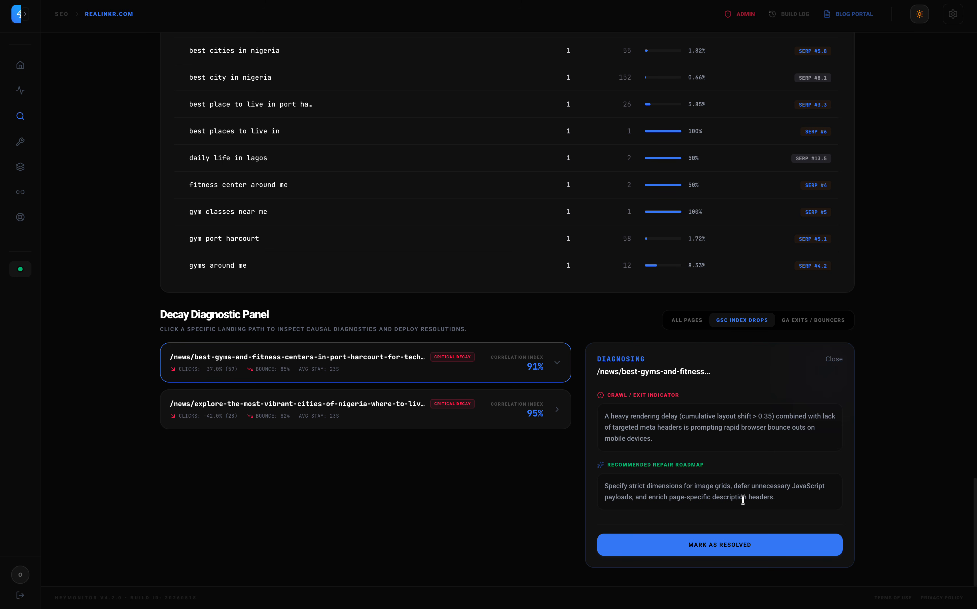
Leave the GSC & Search Drops report and open the SEO & Webmaster Tools for realinkr.com
scroll(743, 500, "up", 15)
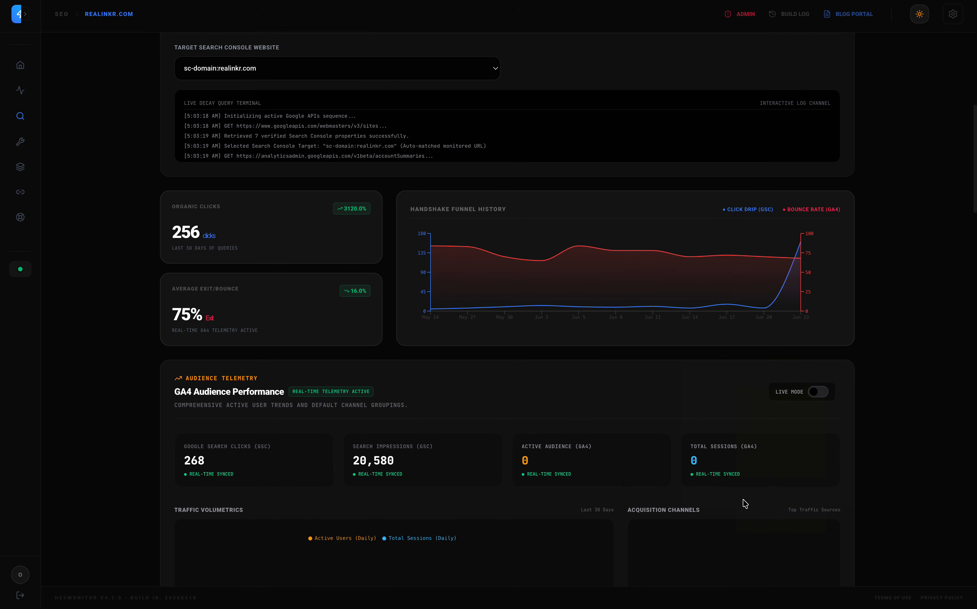
scroll(744, 503, "up", 8)
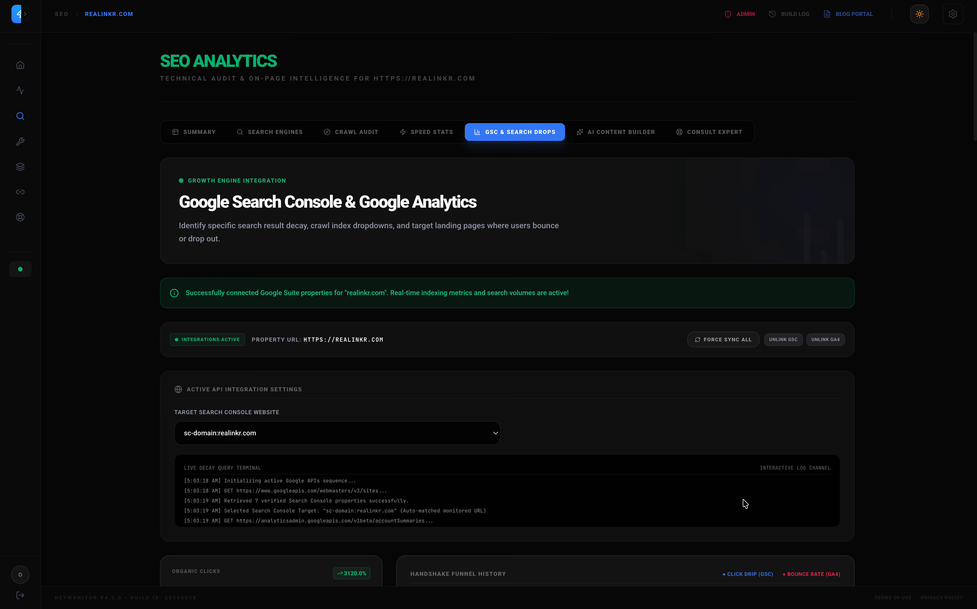
left_click(21, 147)
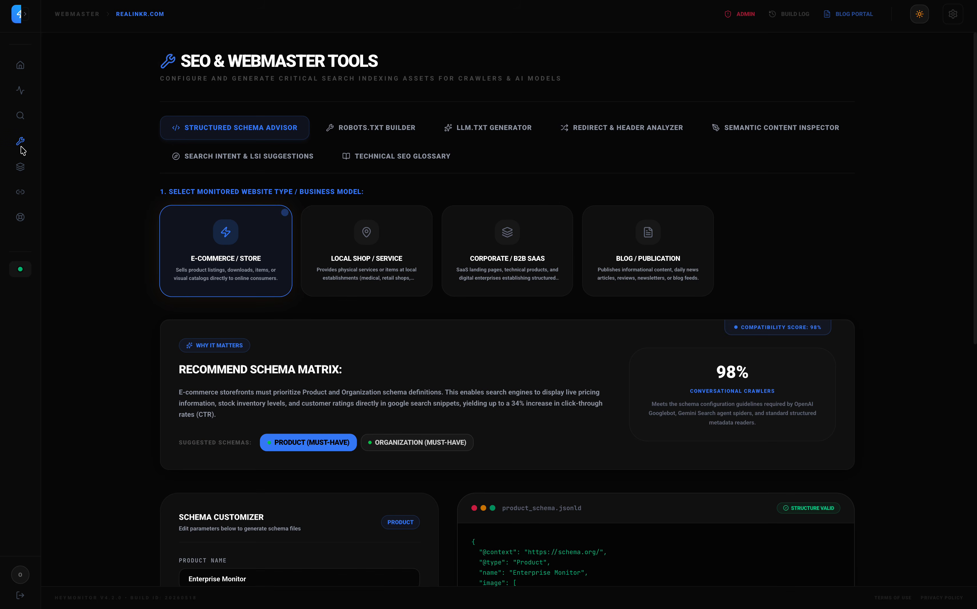